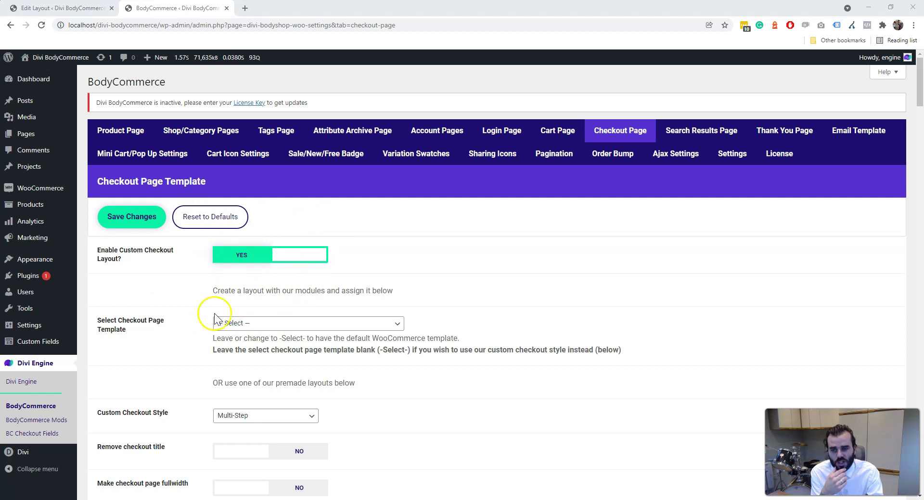
Open the Divi Theme Builder in a separate browser tab from the BodyCommerce checkout settings and switch to it.
scroll(314, 433, "down", 1)
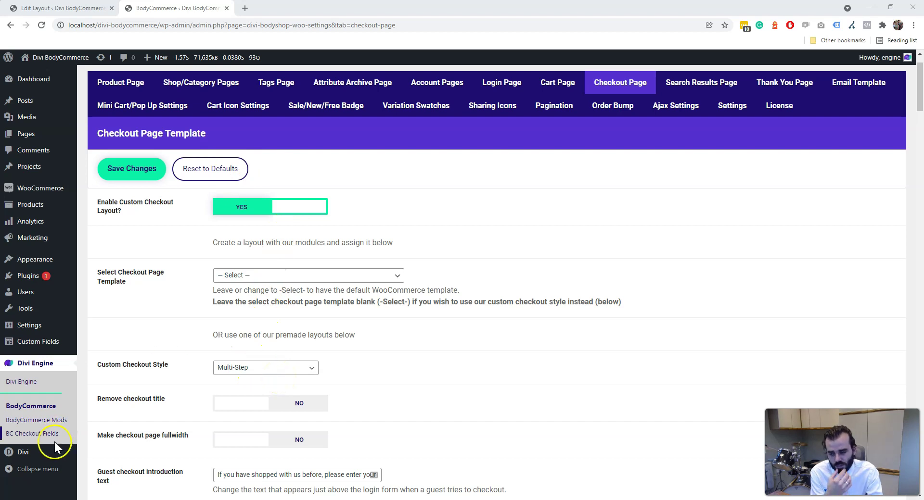
mouse_move(48, 453)
right_click(115, 418)
left_click(184, 294)
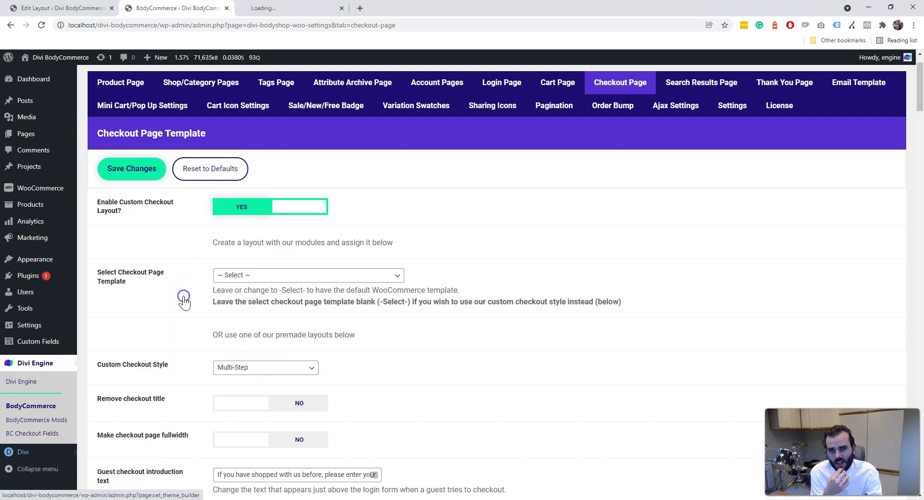
key("ctrl+Tab")
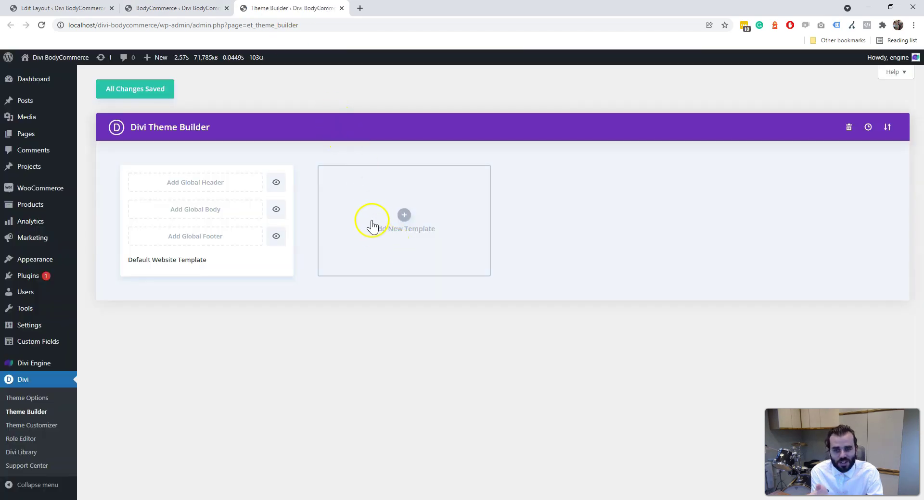
Start a new Theme Builder template assigned to the WooCommerce Checkout page, then go back to the BodyCommerce settings.
left_click(378, 214)
scroll(392, 301, "down", 8)
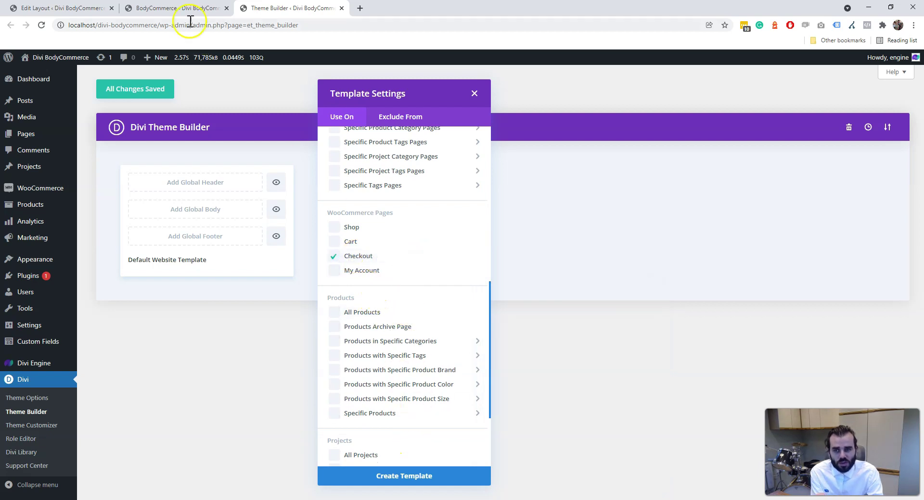
left_click(183, 8)
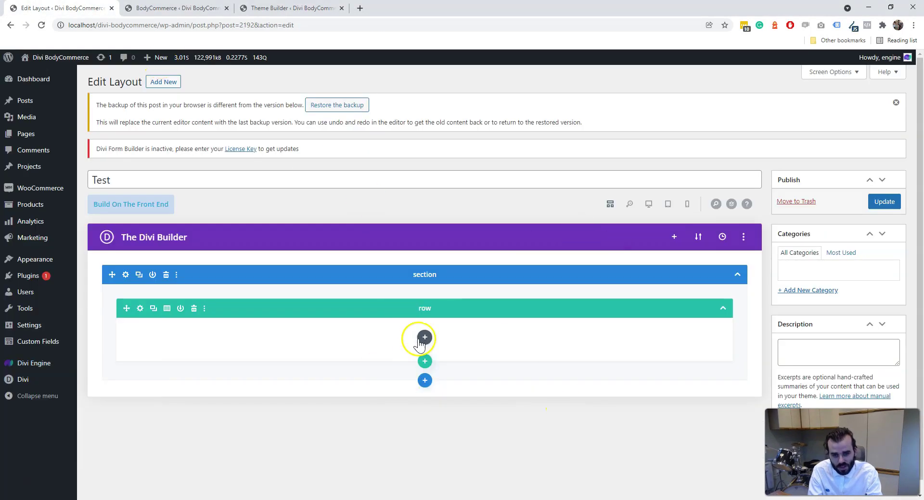
Open the module picker for the empty row of the Test layout and show the Divi Bodycommerce modules.
left_click(424, 337)
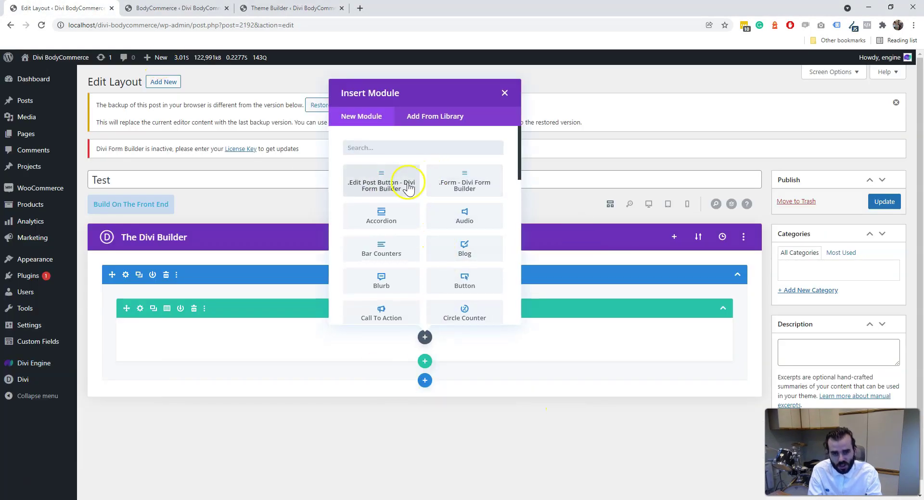
scroll(431, 249, "down", 1)
scroll(431, 249, "down", 9)
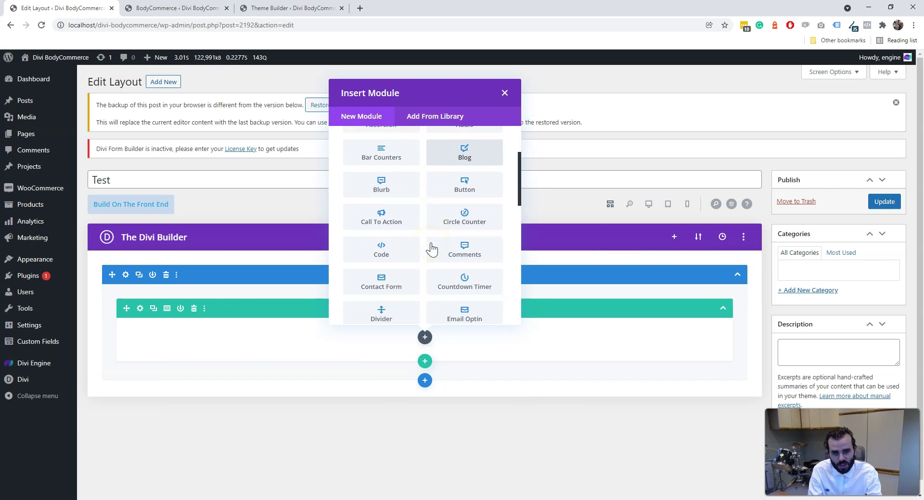
left_click(385, 309)
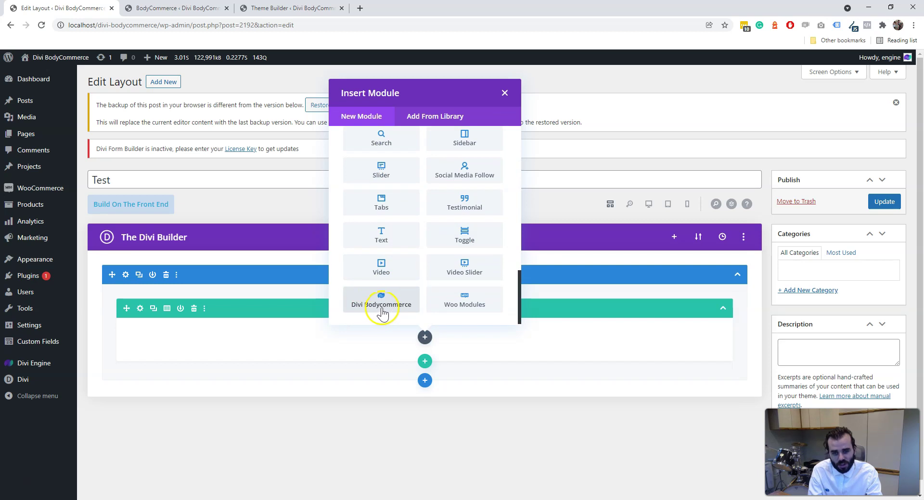
left_click(382, 308)
scroll(382, 307, "down", 10)
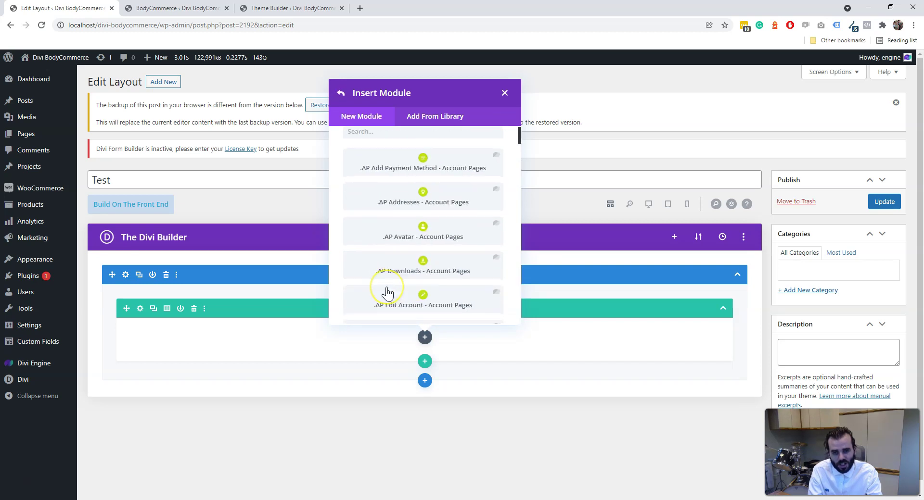
Return to the general module list and browse the standard Divi modules.
left_click(340, 93)
scroll(443, 289, "up", 15)
scroll(443, 286, "down", 15)
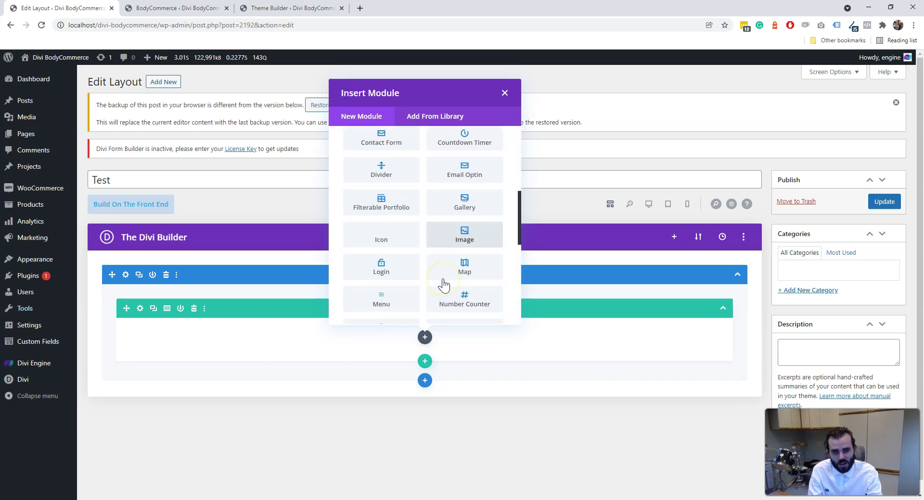
Reopen the Divi Bodycommerce group and examine its modules from Account Pages to Checkout Page.
left_click(386, 299)
scroll(366, 192, "up", 10)
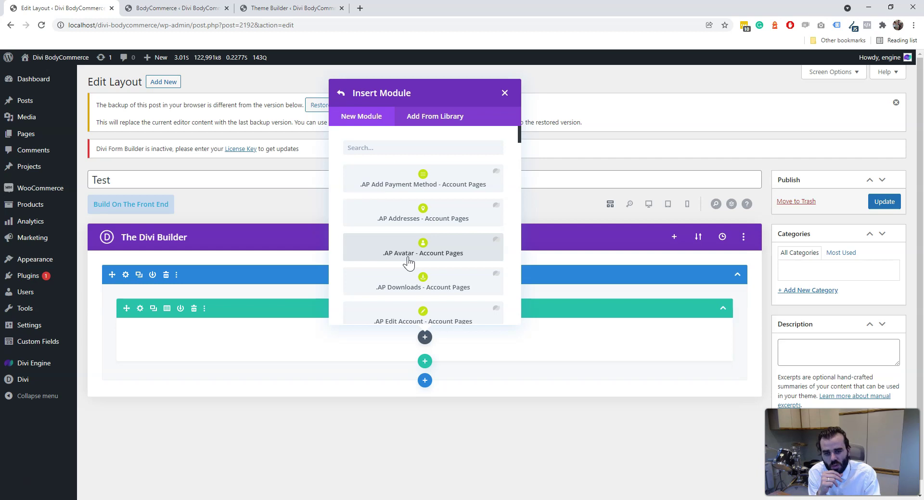
scroll(404, 198, "down", 1)
scroll(407, 207, "up", 1)
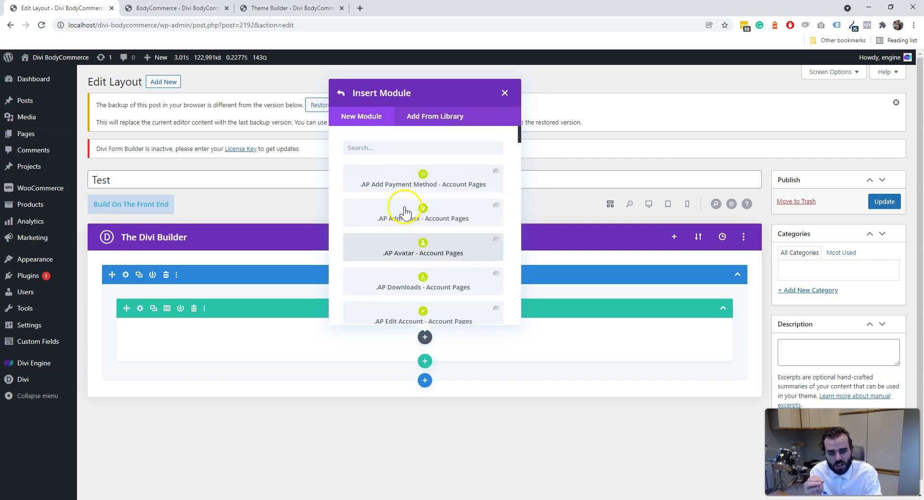
scroll(404, 193, "down", 2)
scroll(407, 270, "down", 6)
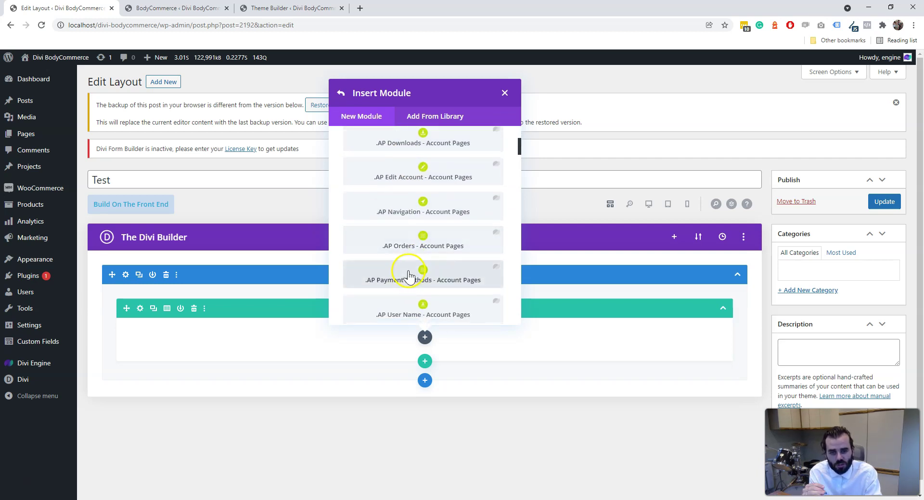
scroll(416, 255, "down", 5)
scroll(411, 234, "down", 1)
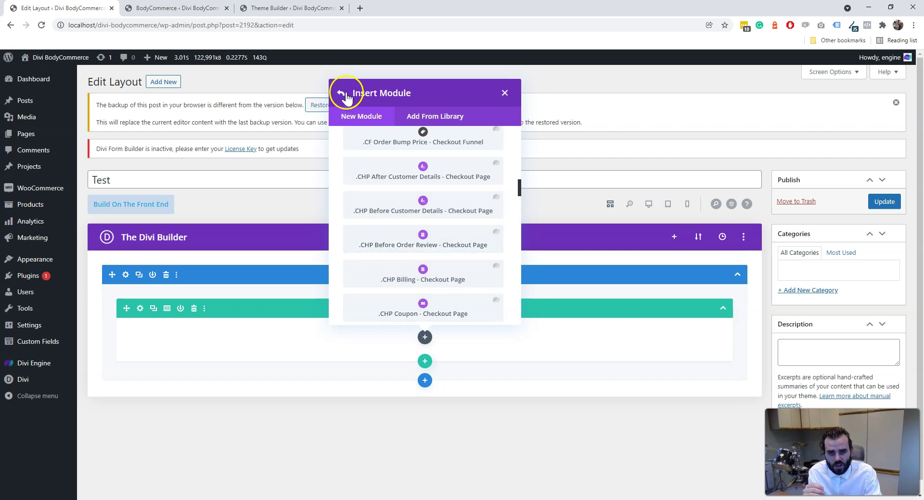
scroll(395, 234, "up", 10)
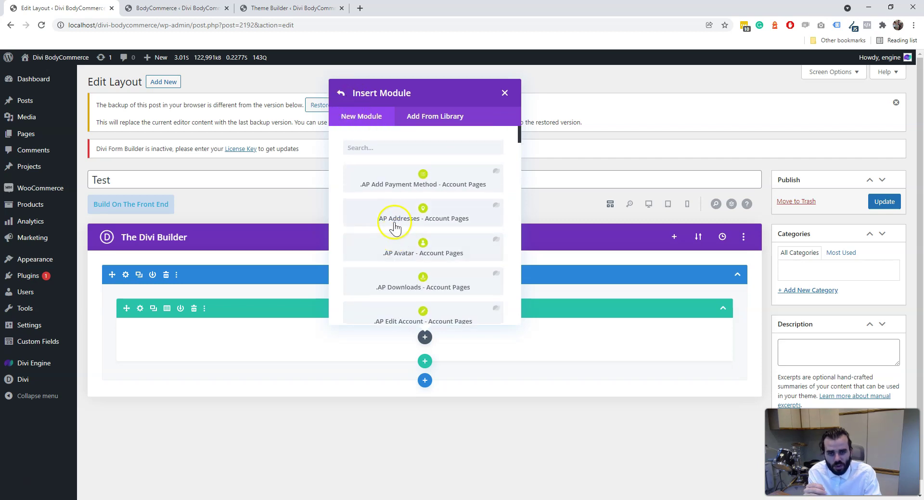
Examine the full range of Divi Bodycommerce modules by page type, from Account Pages through to Thank You.
scroll(397, 277, "down", 3)
scroll(398, 277, "down", 7)
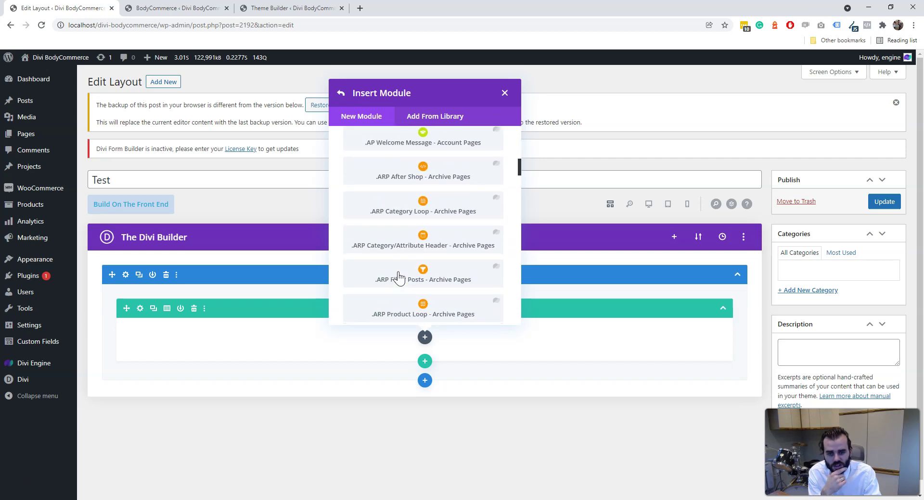
scroll(397, 274, "down", 8)
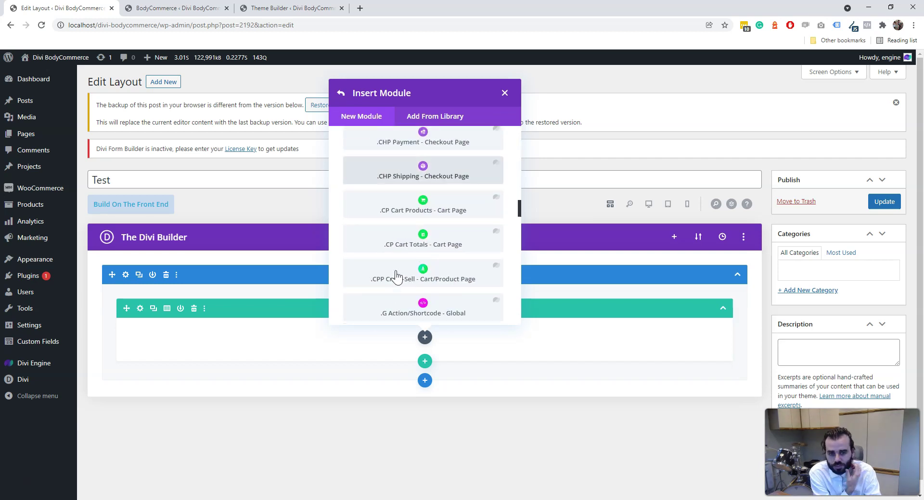
left_click(423, 174)
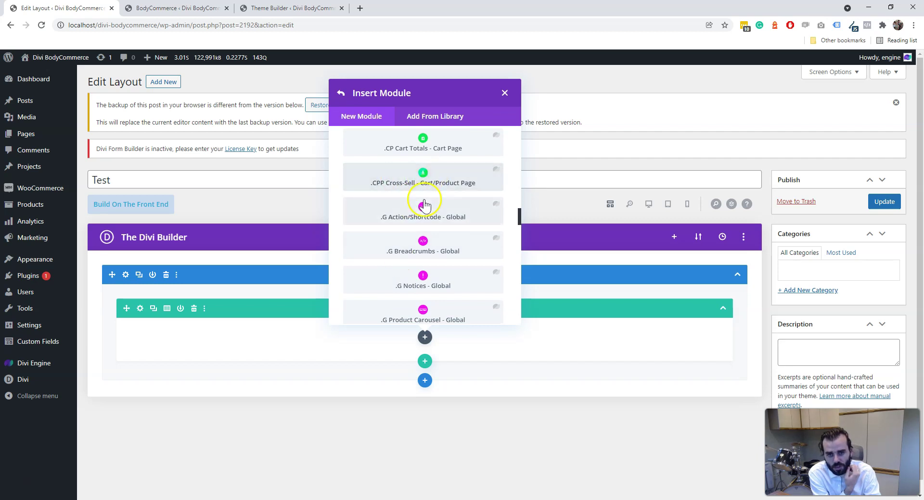
scroll(423, 205, "down", 5)
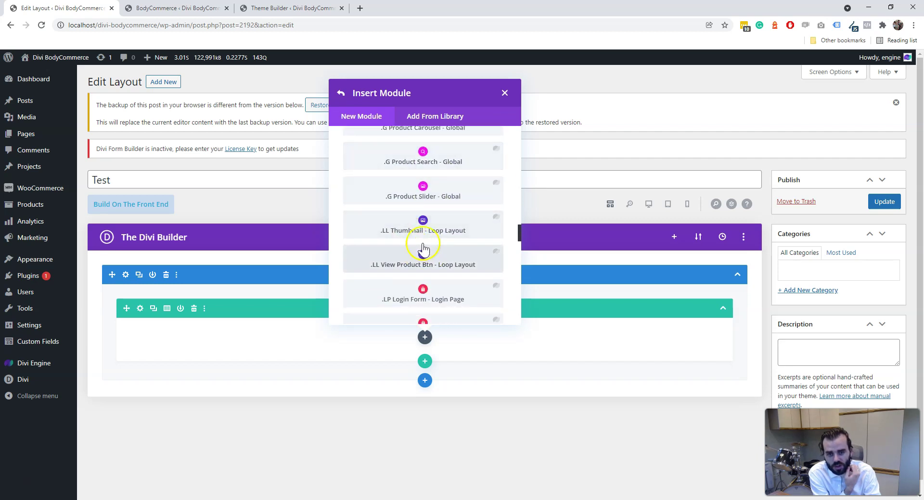
scroll(421, 245, "down", 3)
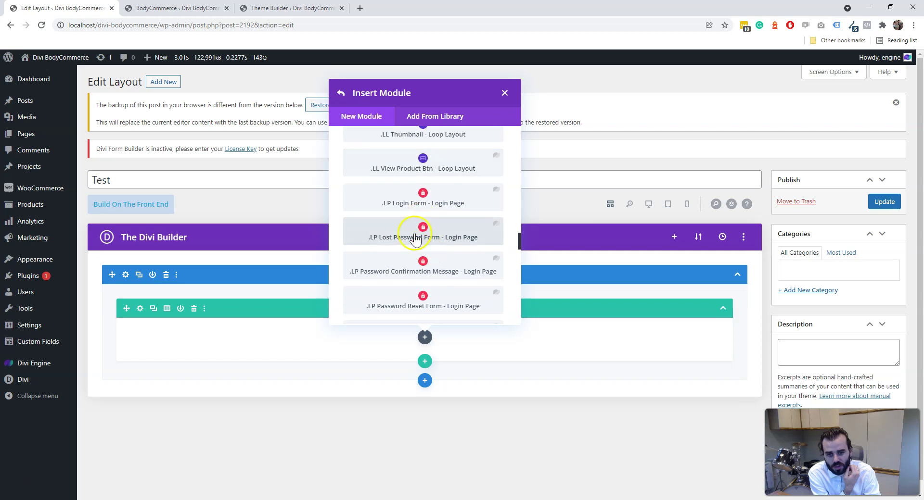
scroll(413, 241, "down", 4)
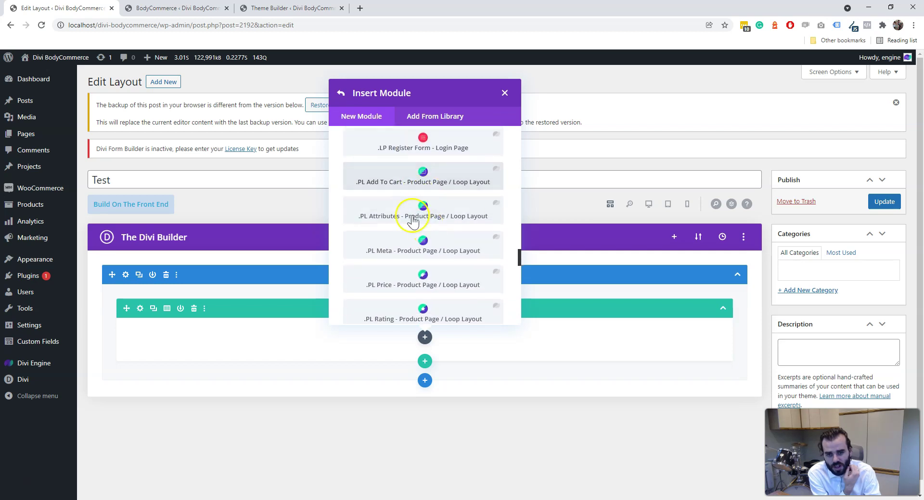
scroll(414, 250, "down", 6)
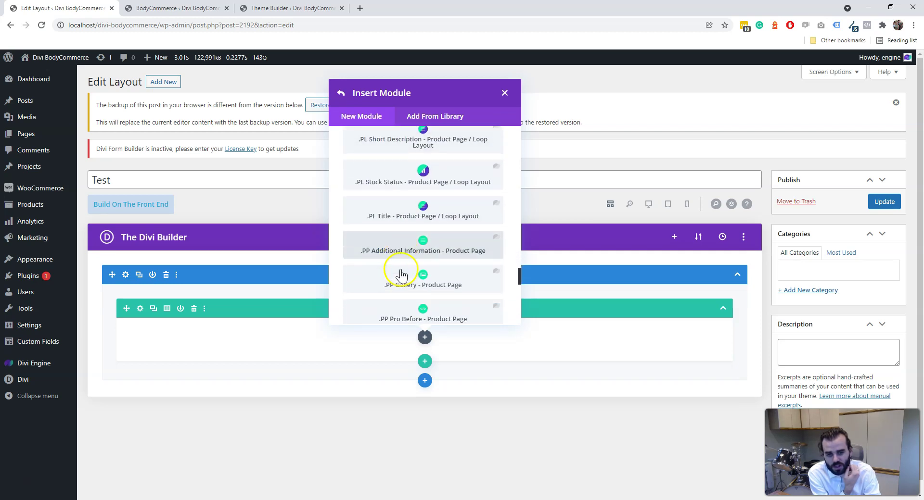
scroll(412, 207, "down", 5)
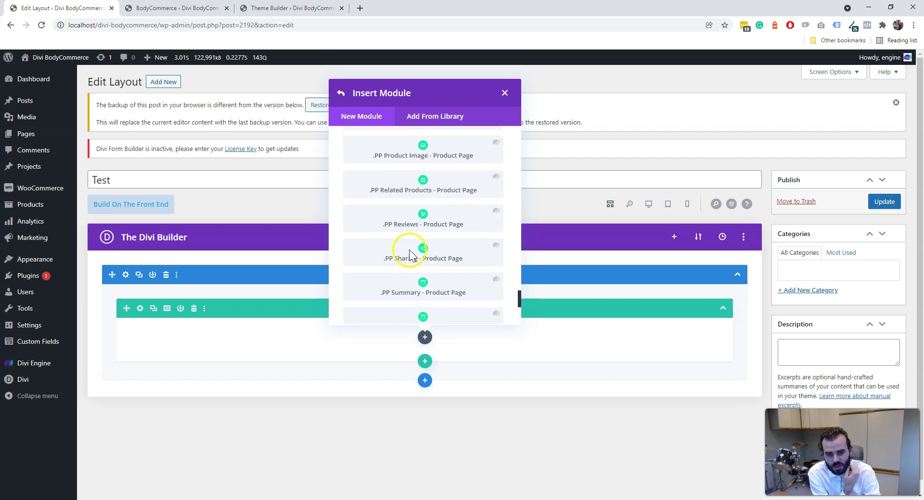
scroll(411, 258, "down", 2)
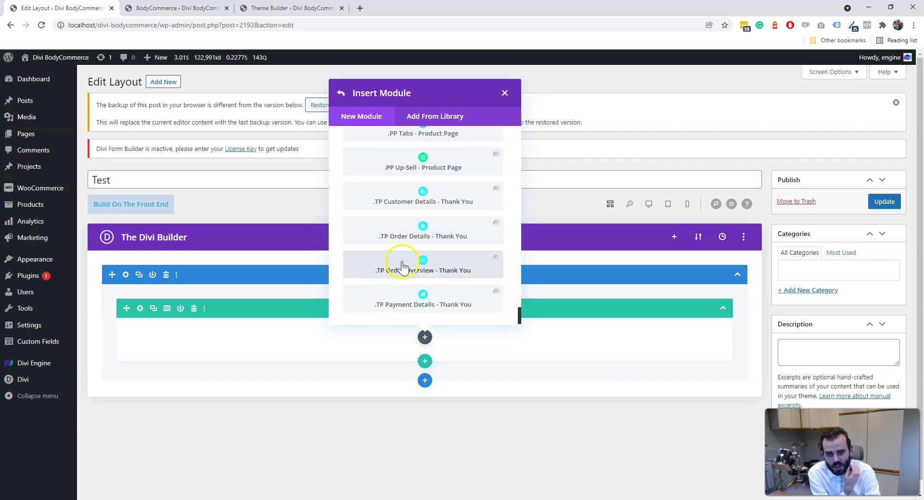
scroll(407, 289, "up", 15)
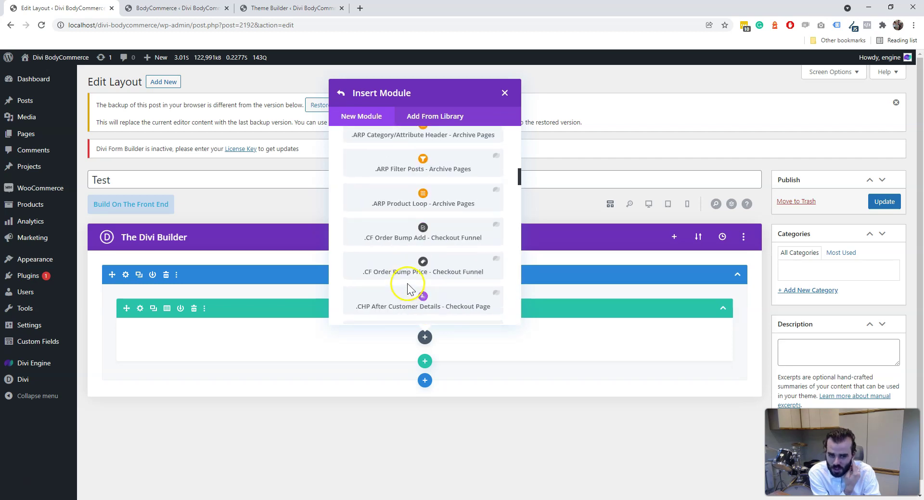
Leave the Divi Bodycommerce module group and switch to the BodyCommerce checkout page settings.
left_click(344, 92)
scroll(391, 233, "down", 10)
key("ctrl+Tab")
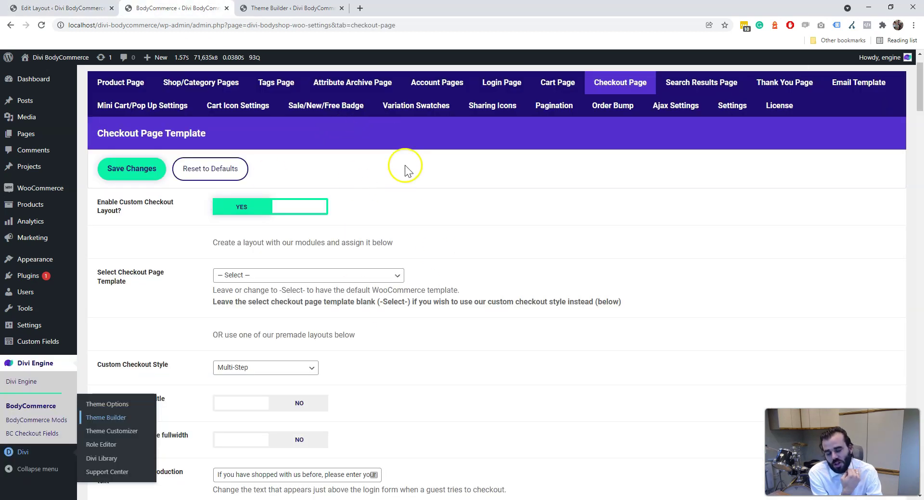